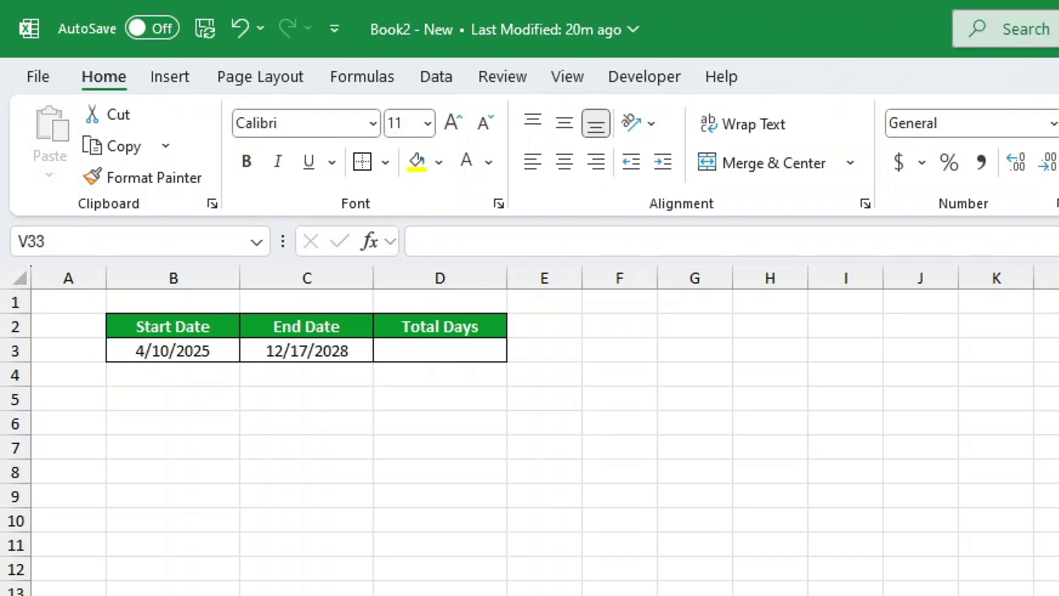
- Type =DATEDIF(B3,C3,"D") into D3 to count days from start to end date
left_click(480, 353)
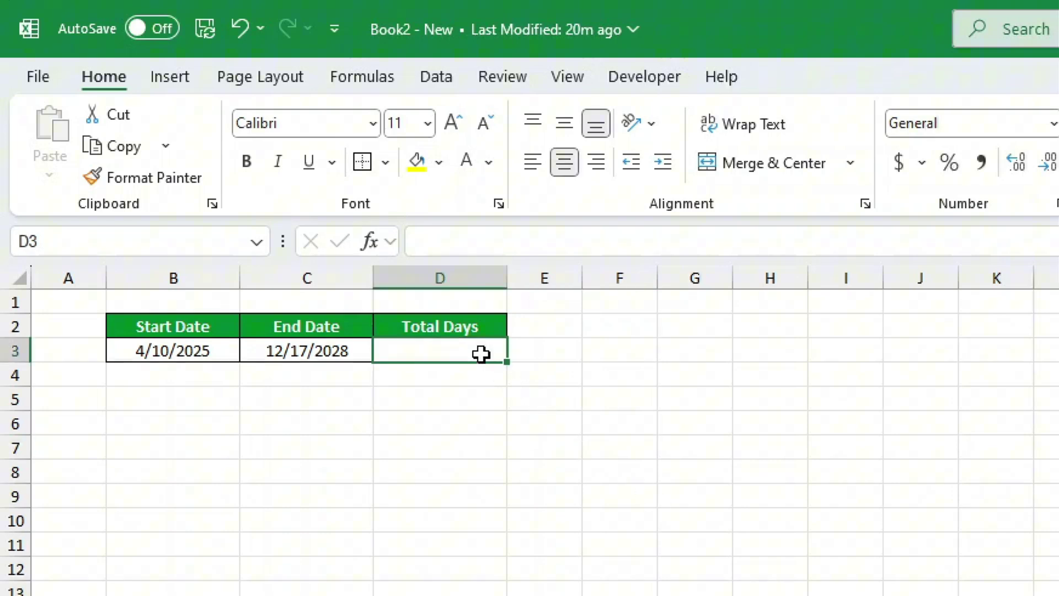
type("=")
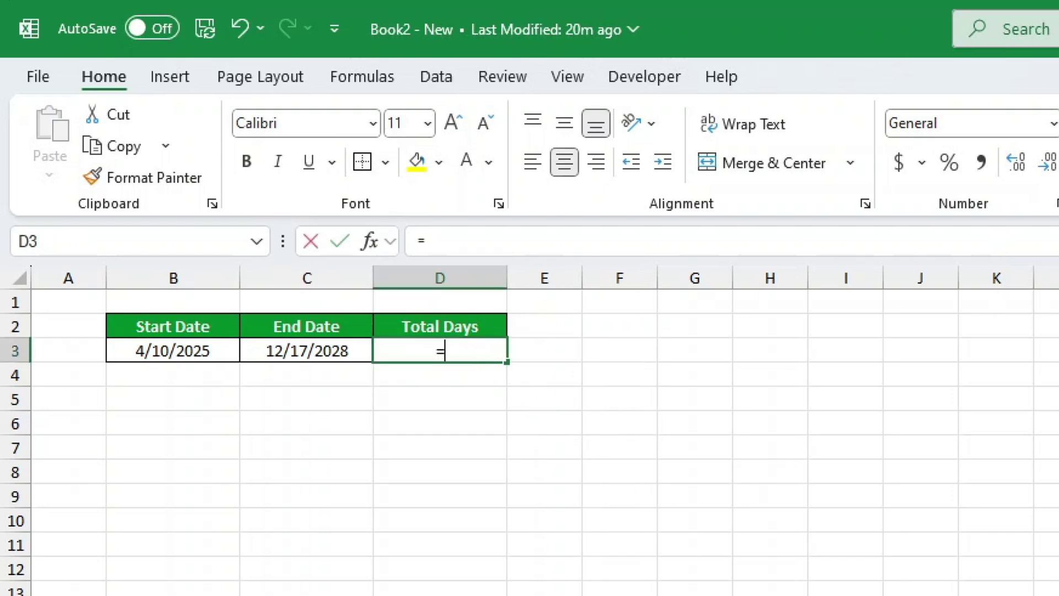
type("DATEDI")
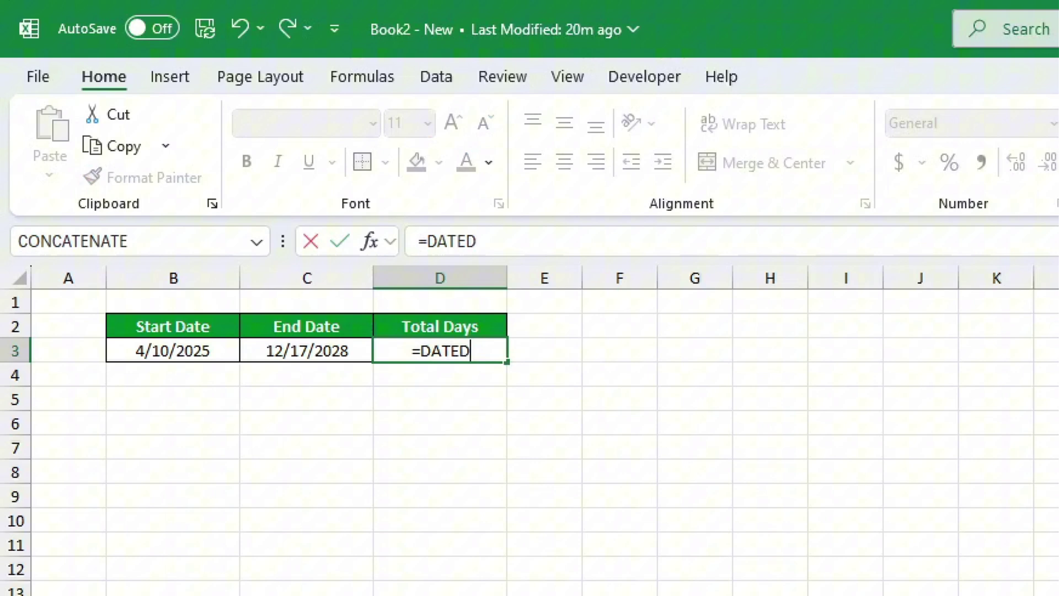
type("F")
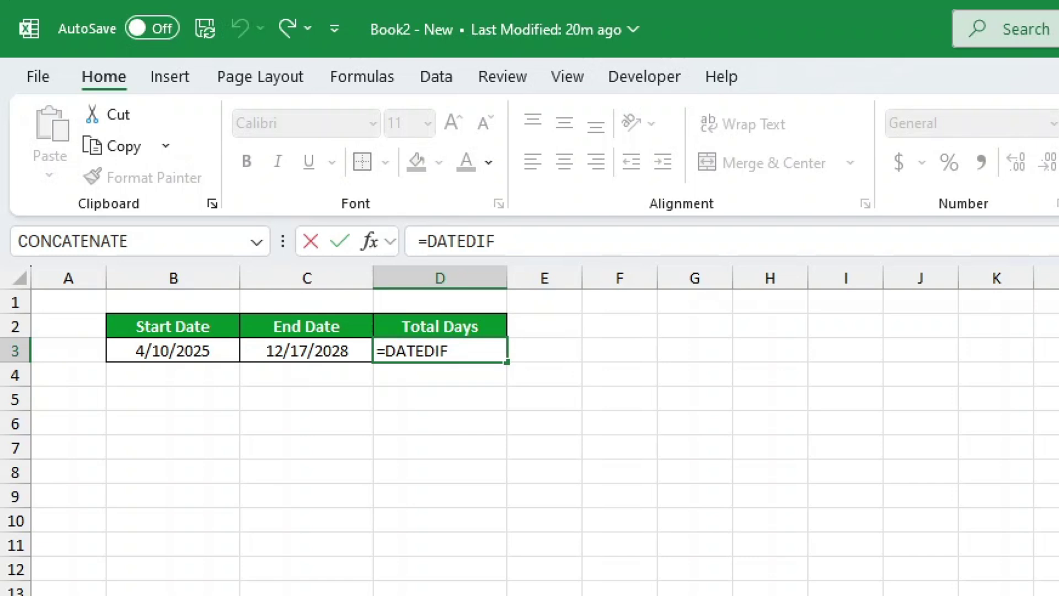
type("(")
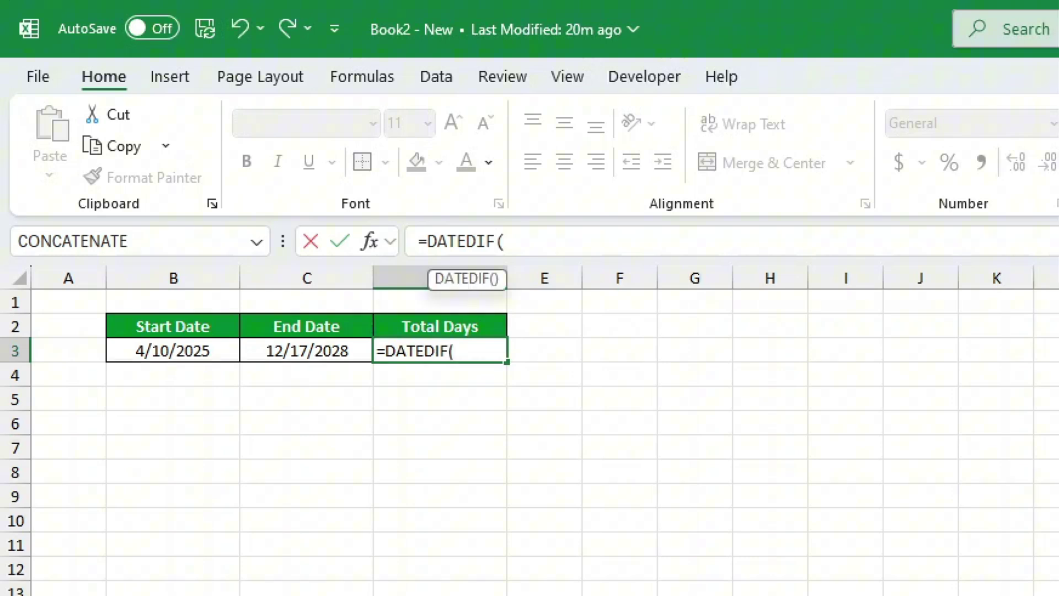
left_click(190, 352)
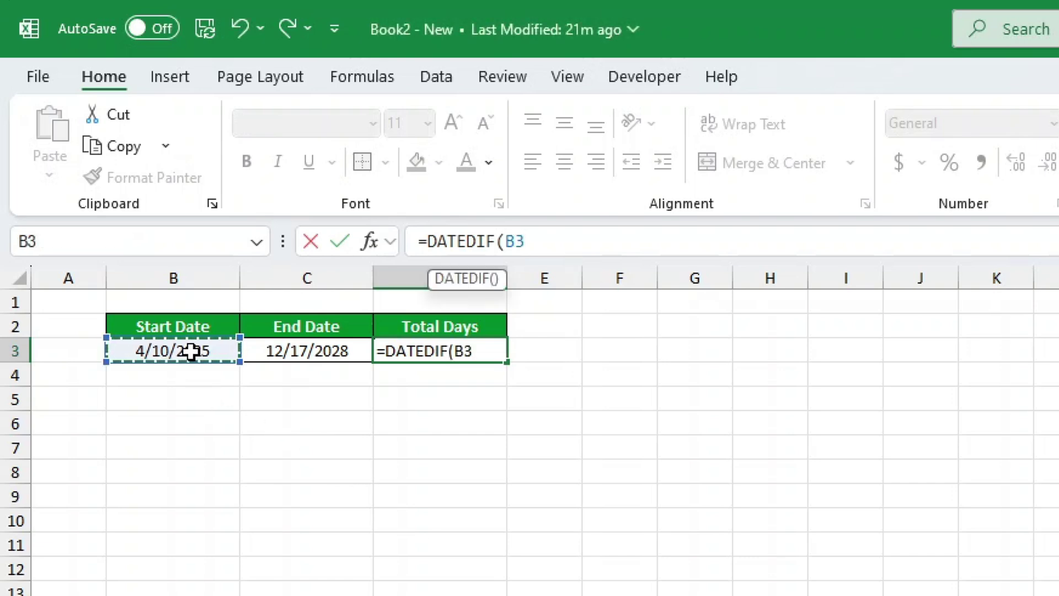
type(",")
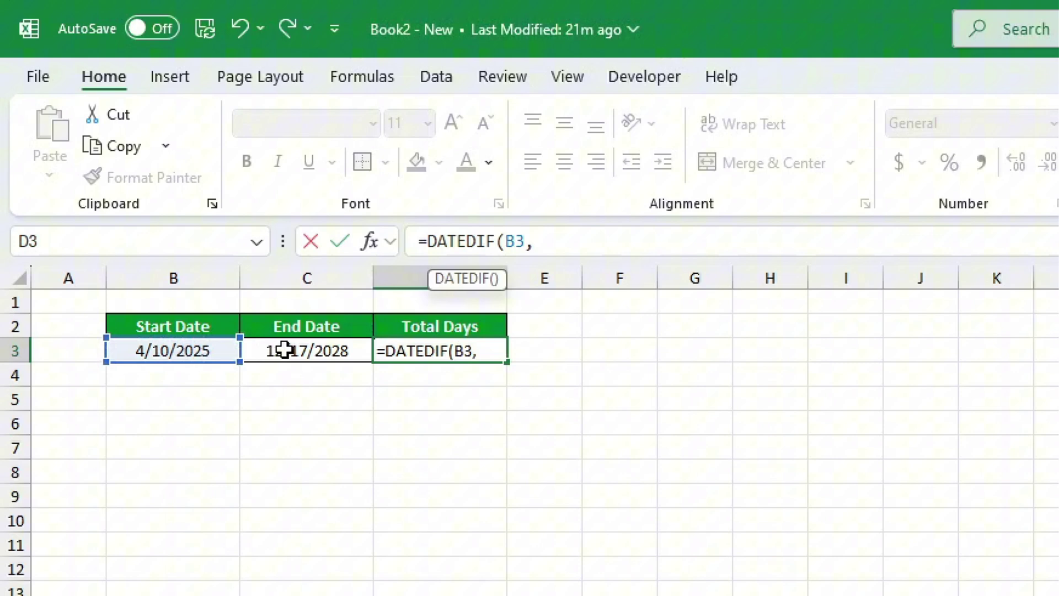
left_click(286, 350)
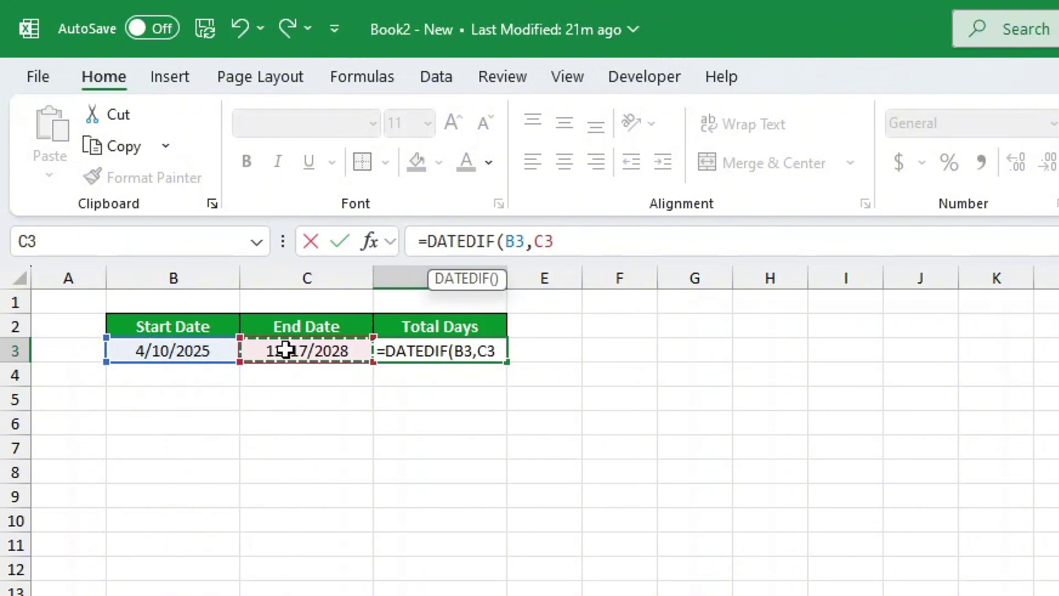
type(",\"")
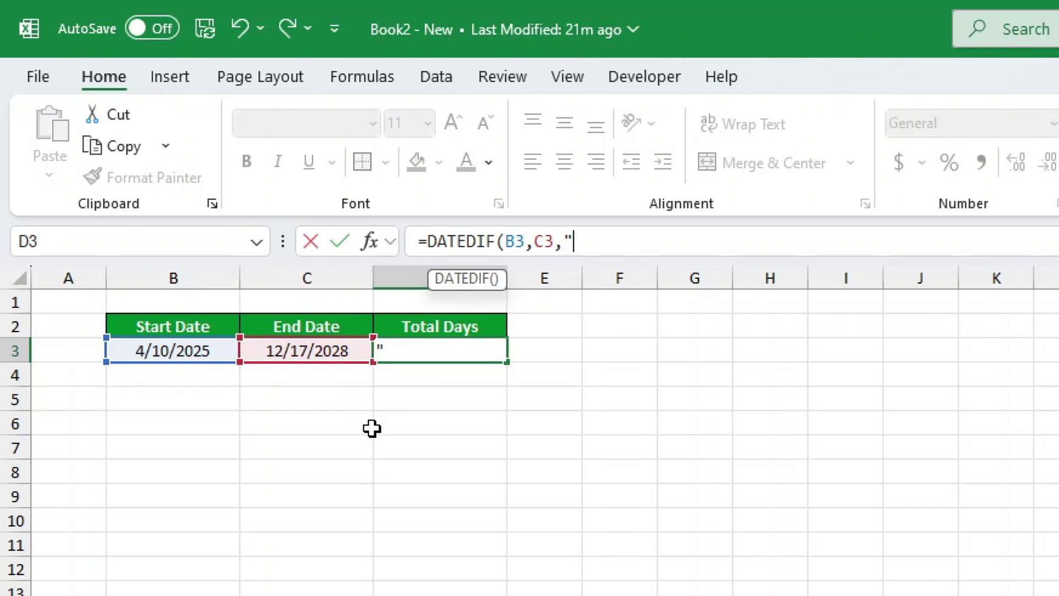
type("D\")")
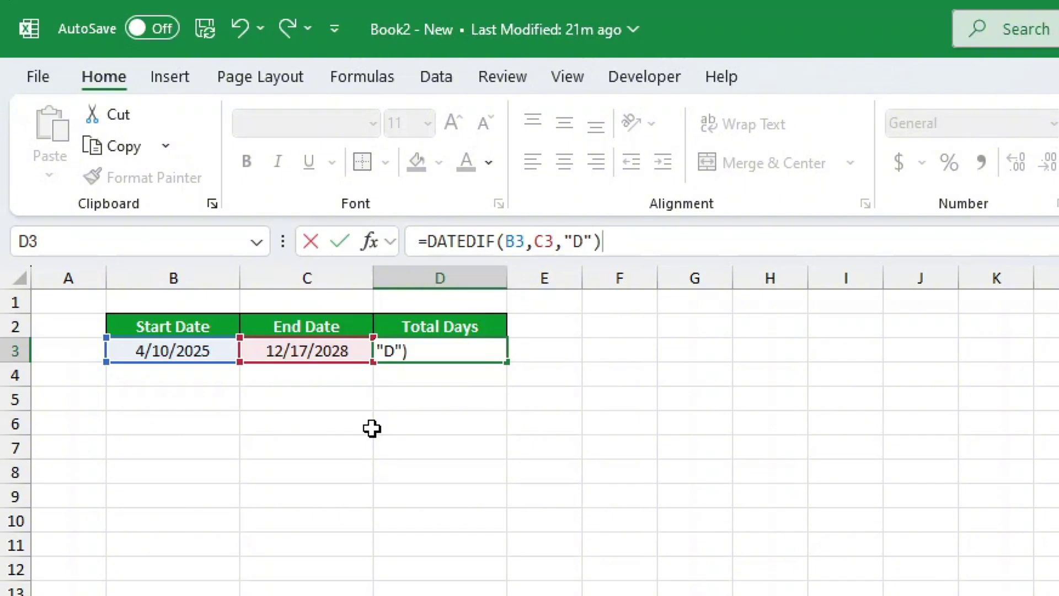
- Enter the D3 formula, then change its unit code from "D" to "M" for whole months
key("Return")
left_click(394, 353)
double_click(579, 240)
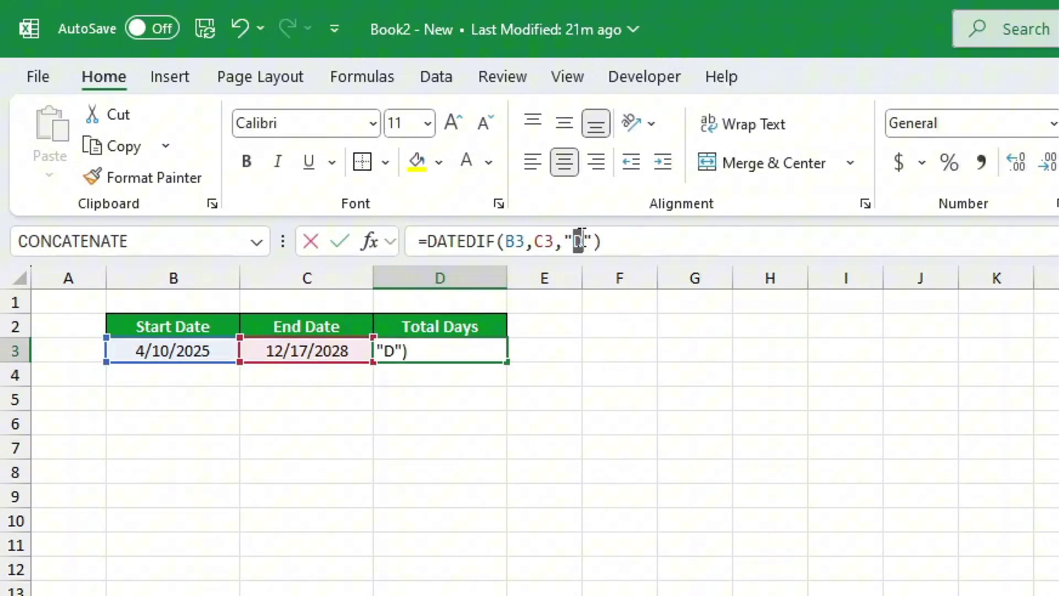
type("M")
key("Return")
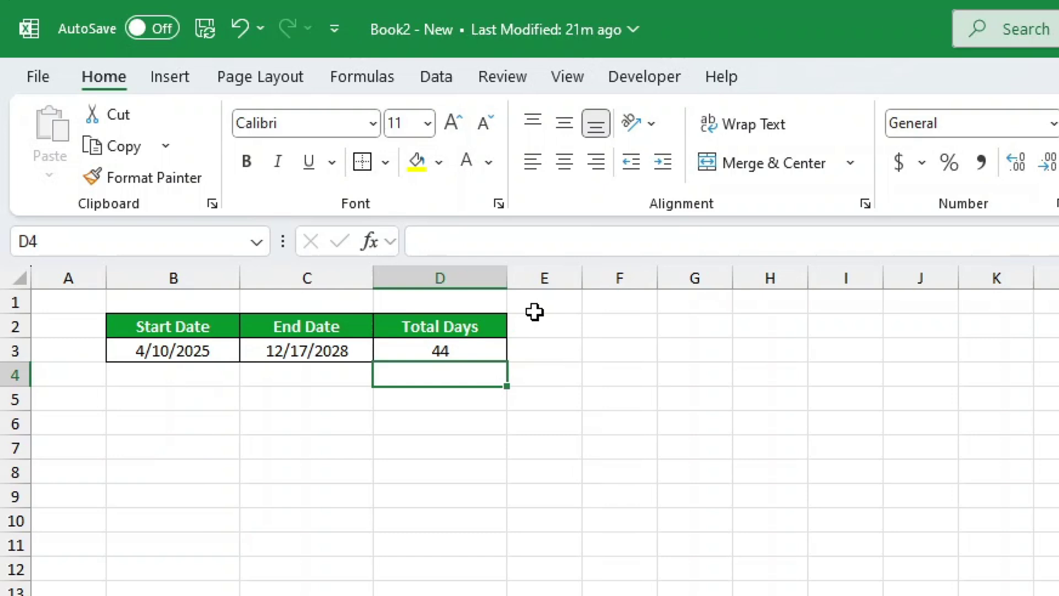
- Re-edit the D3 unit code, settling on "M" so it returns 44 months
left_click(478, 343)
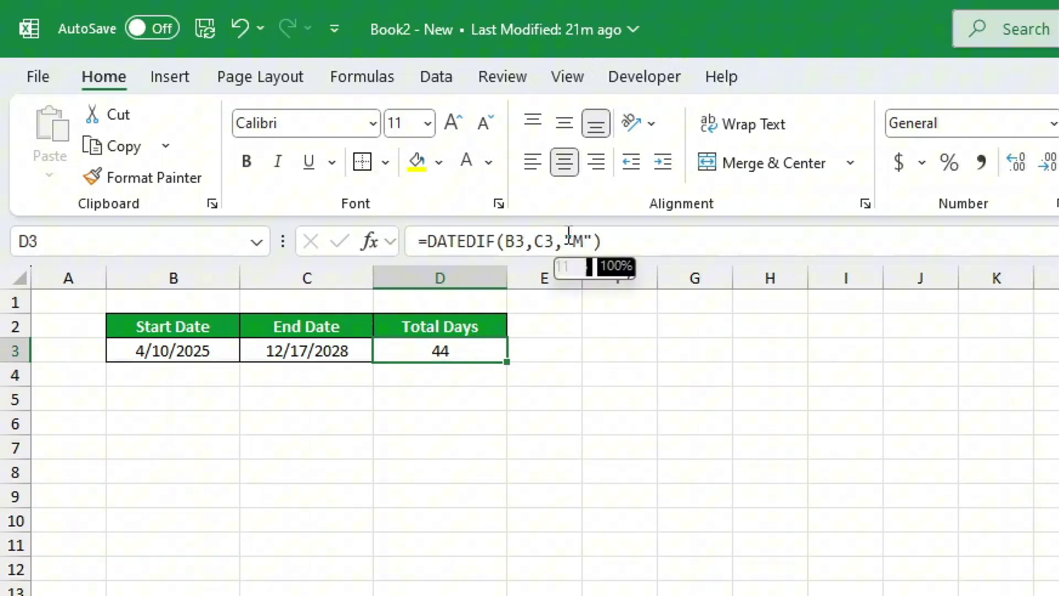
double_click(577, 241)
type("D")
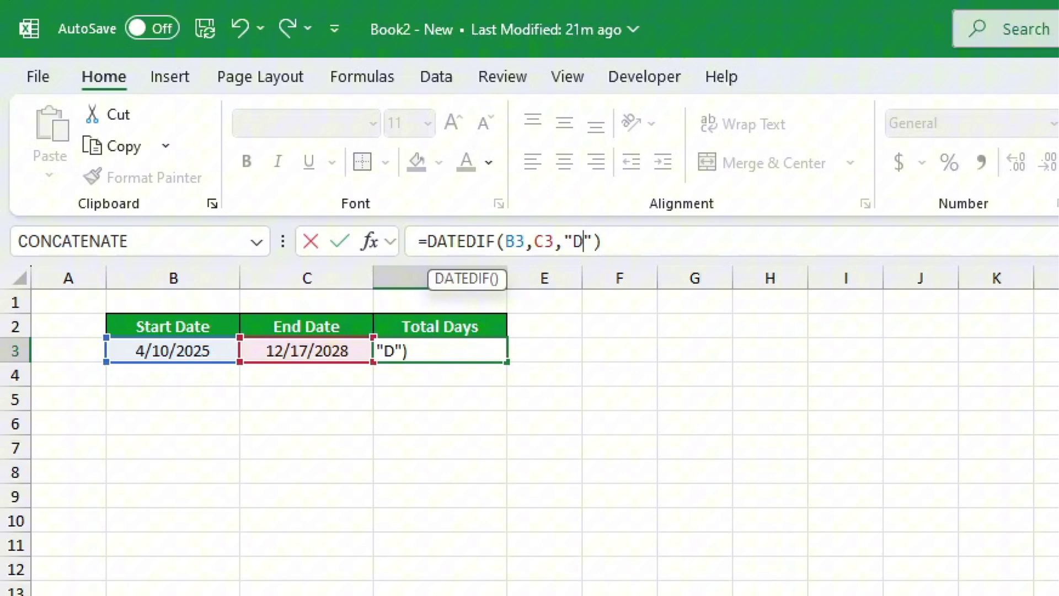
key("BackSpace")
type("M")
key("Return")
left_click(488, 353)
left_click(574, 240)
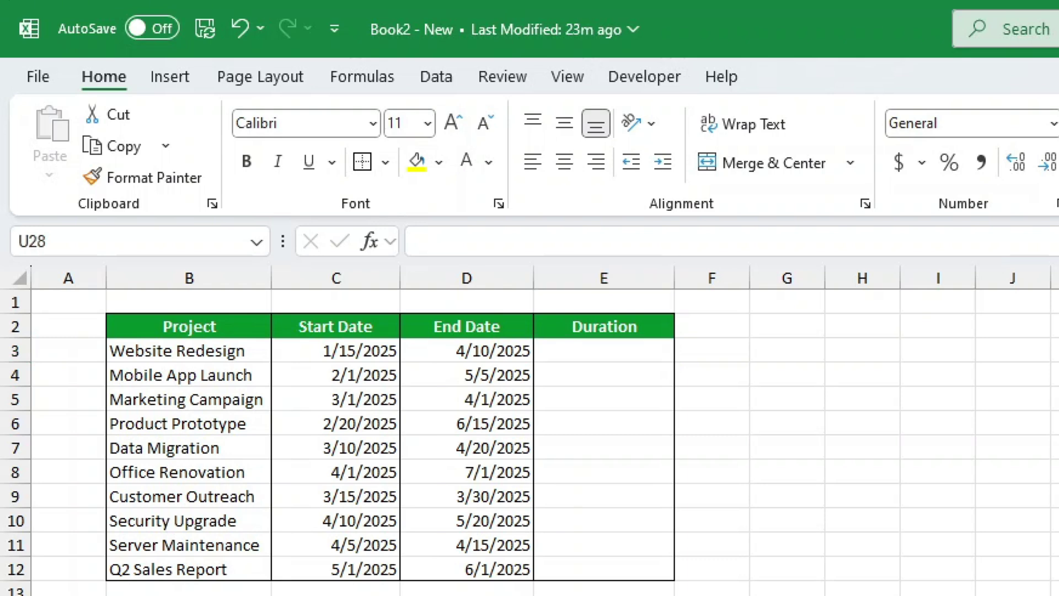
- Enter =DATEDIF(C3,D3,"y") in E3, giving Website Redesign 1 year
left_click(645, 359)
type("=DATE")
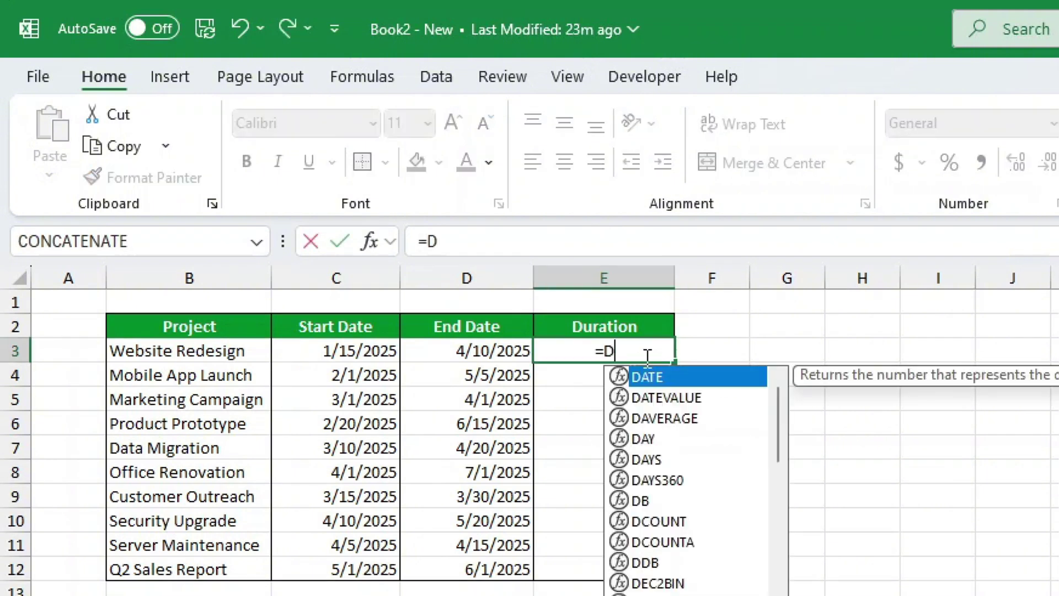
type("DIF(")
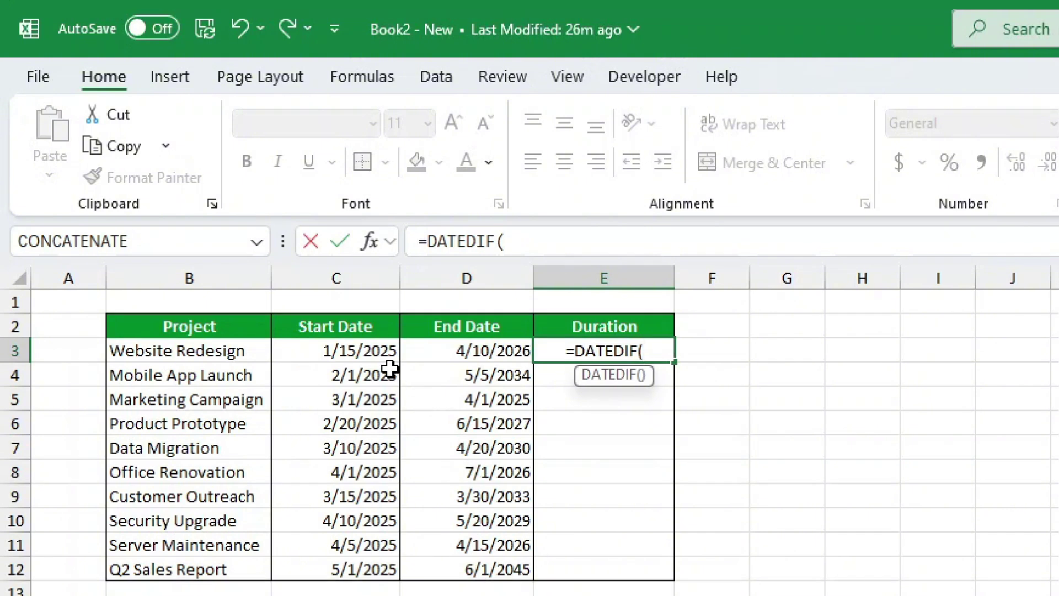
left_click(380, 351)
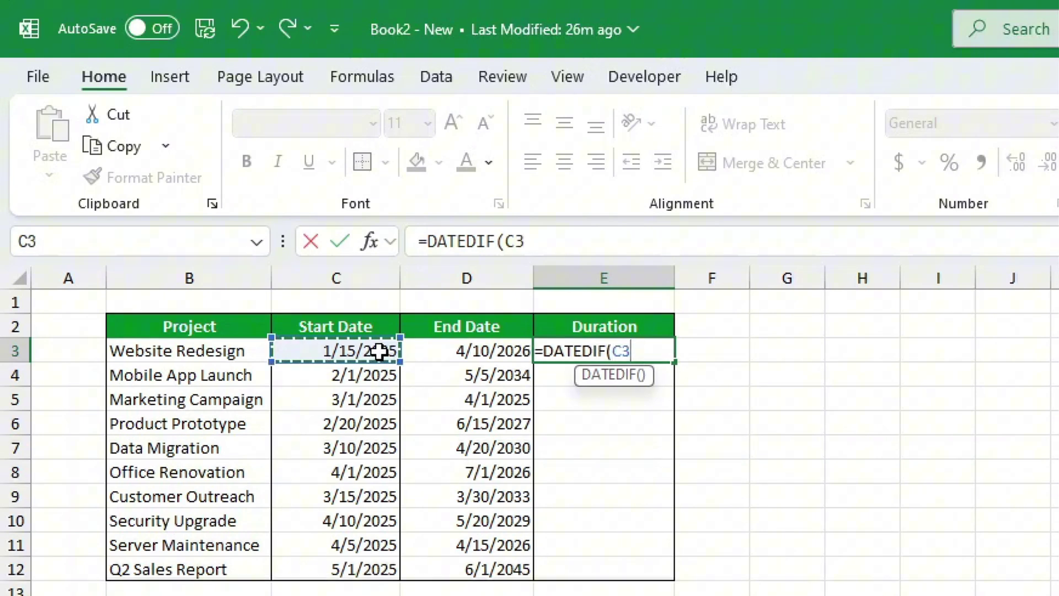
type(",")
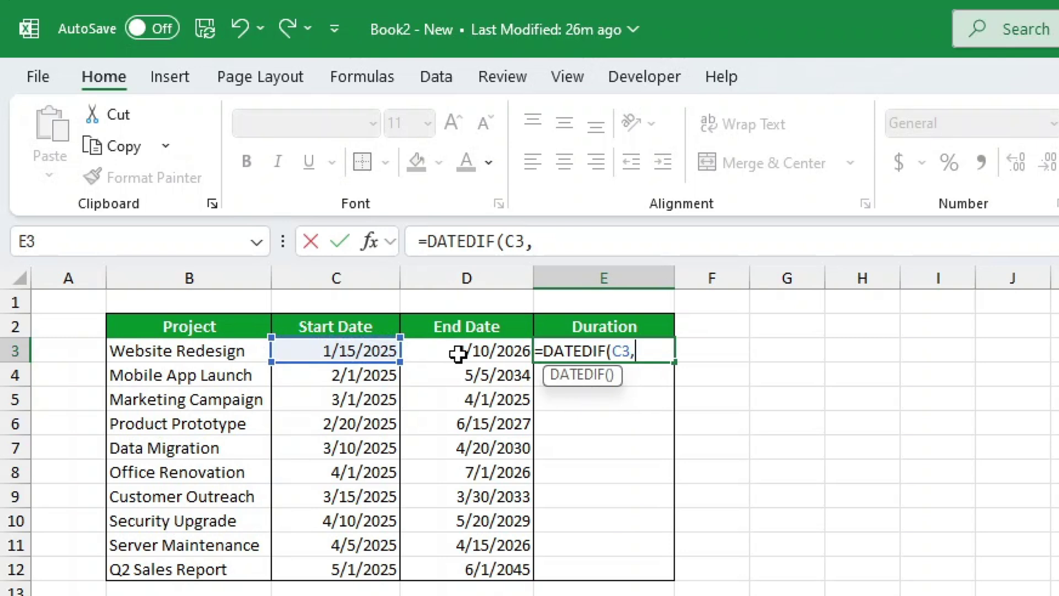
left_click(471, 353)
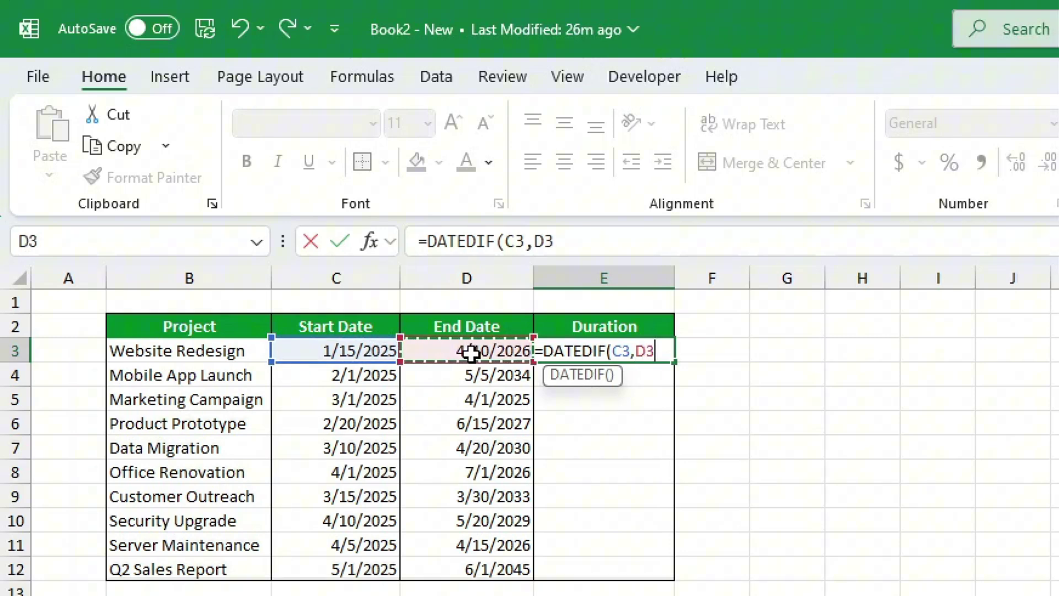
type(",")
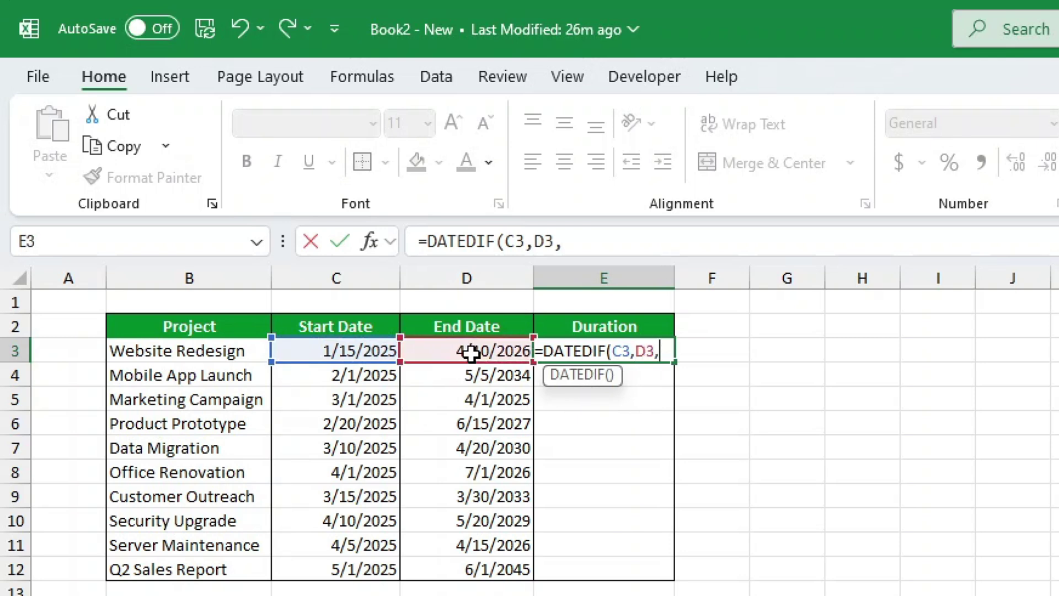
type("\"y\"")
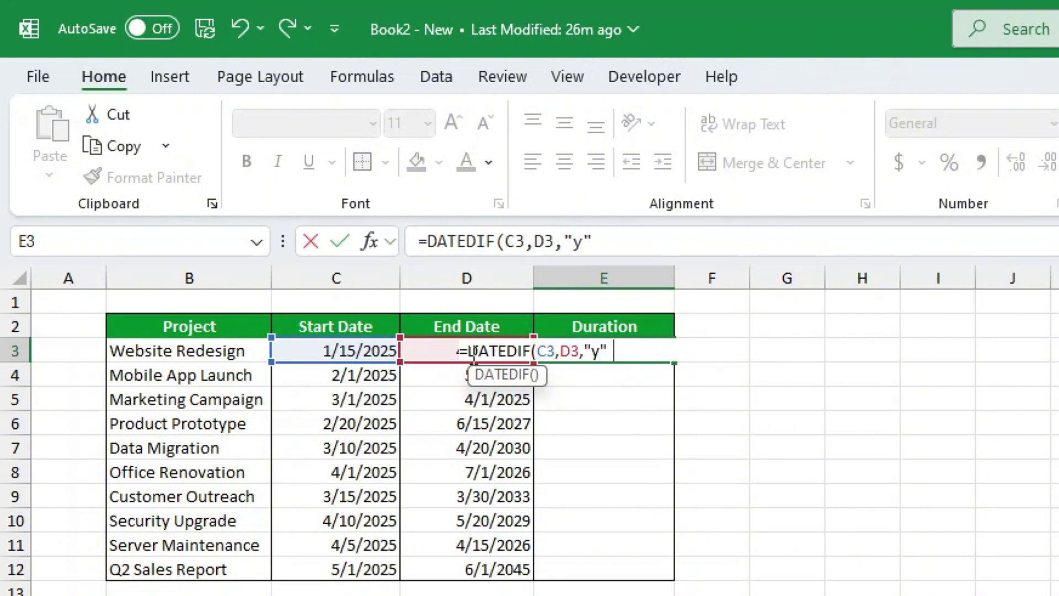
type(")")
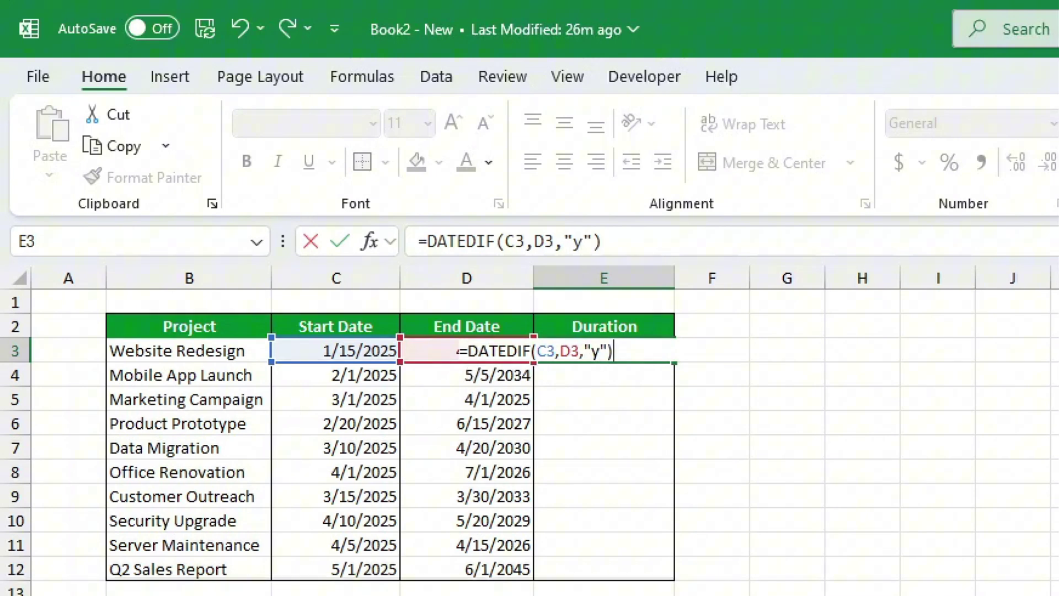
key("Return")
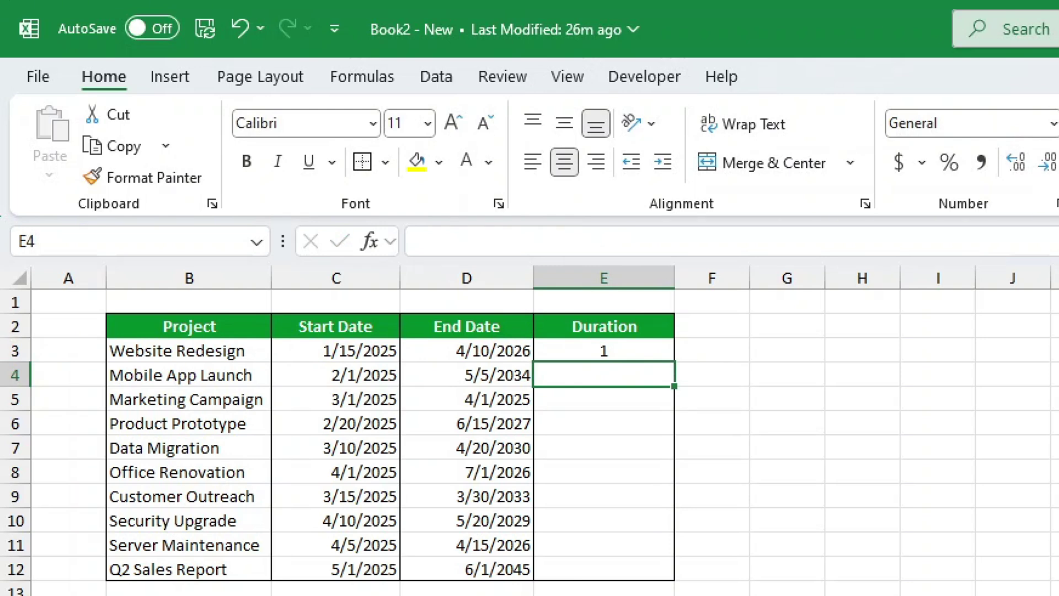
- Fill E3's years formula down the Duration column to E12
left_click(651, 354)
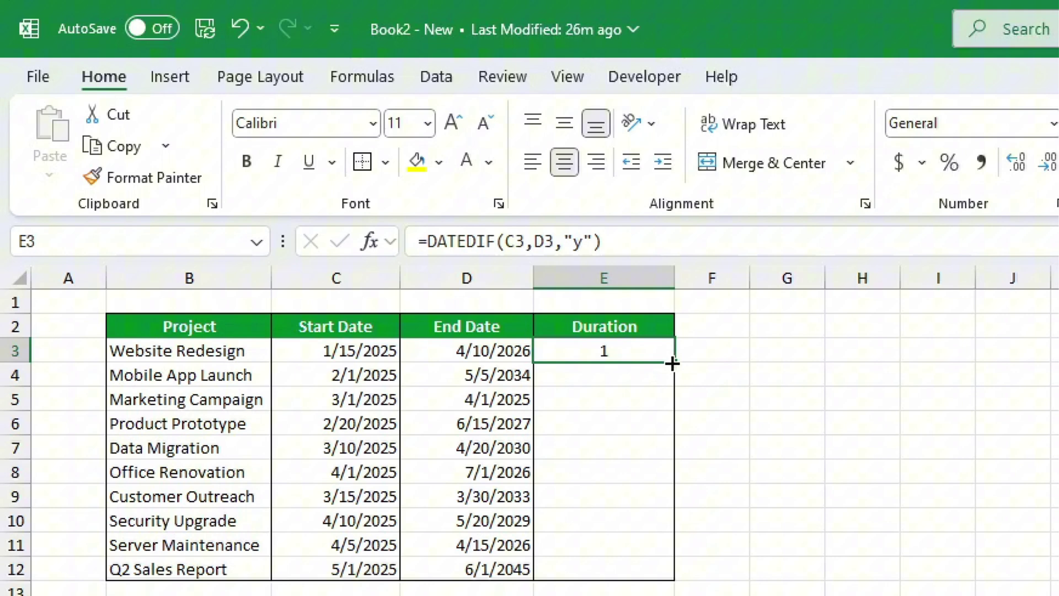
double_click(672, 362)
left_click(1054, 593)
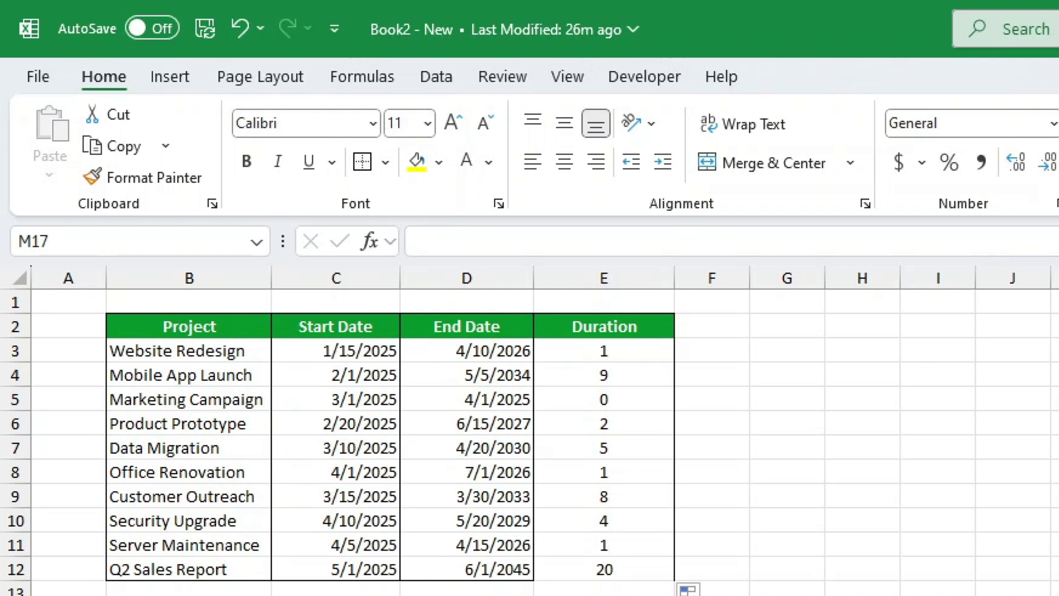
- Change the E3 unit to "M" and fill the months formula down the column
left_click(640, 357)
left_click(572, 244)
double_click(577, 241)
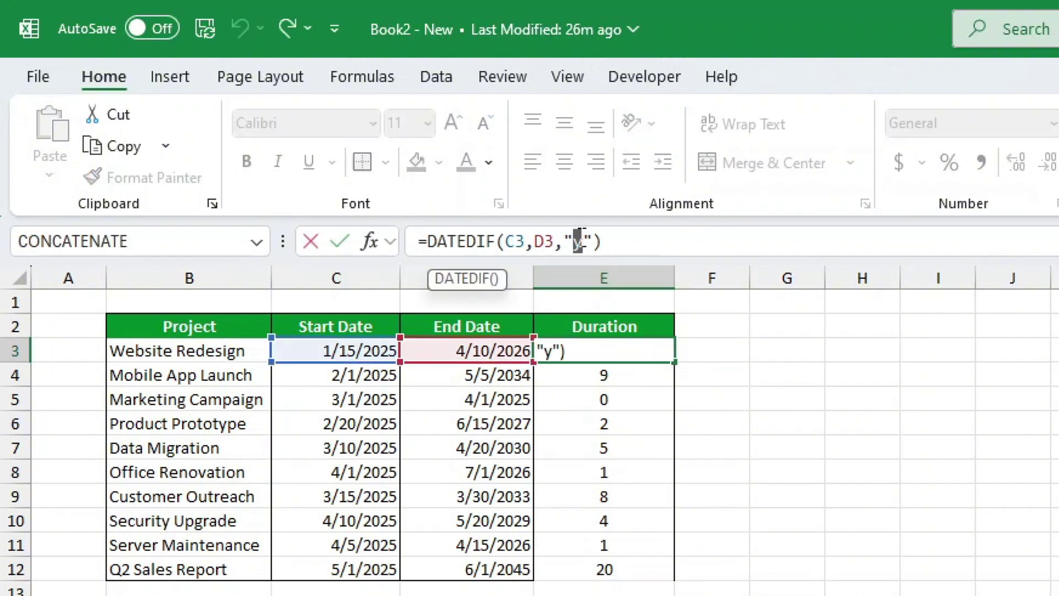
type("M")
key("Return")
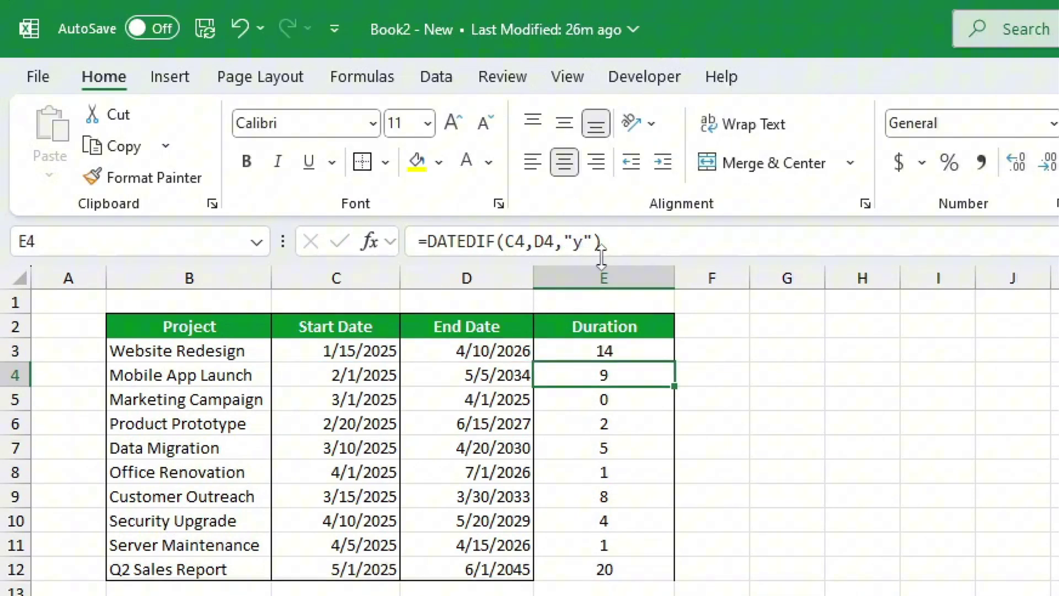
left_click(645, 352)
double_click(674, 362)
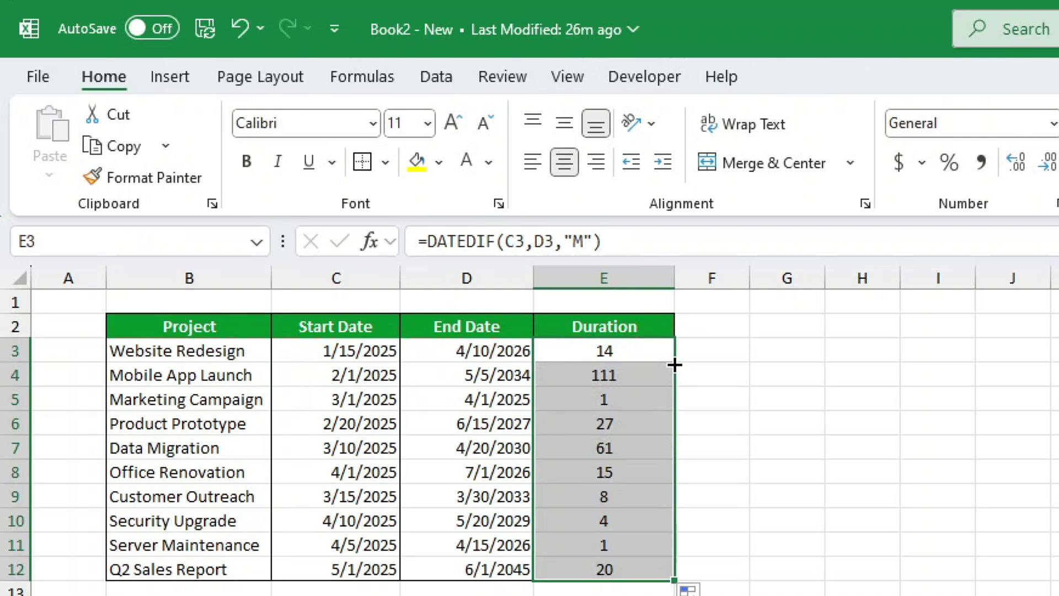
- Switch the E3 unit to "D" and fill the days formula down to every project
left_click(644, 343)
left_click(575, 243)
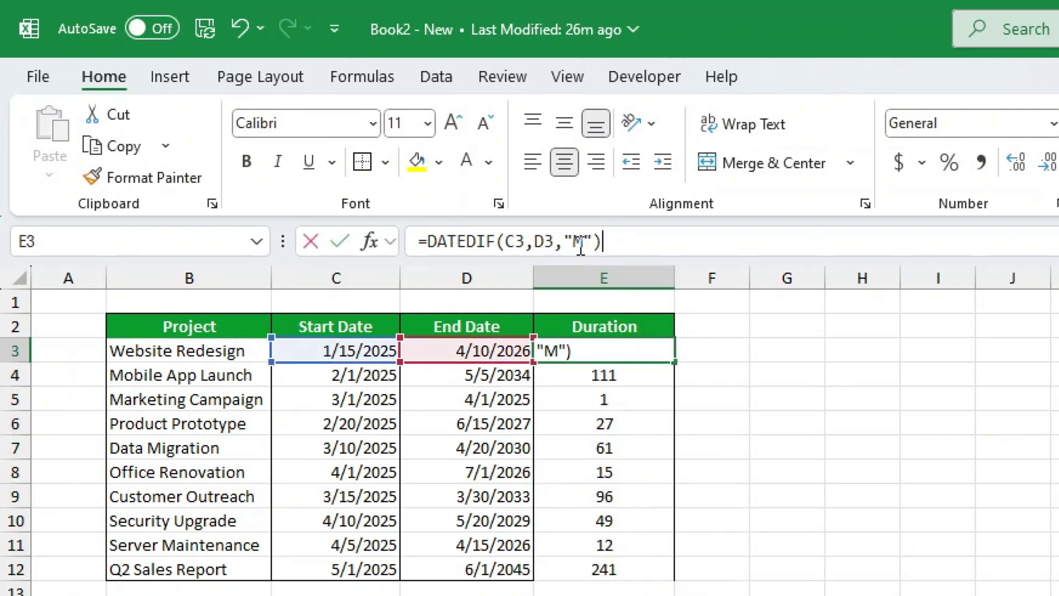
double_click(576, 241)
type("D")
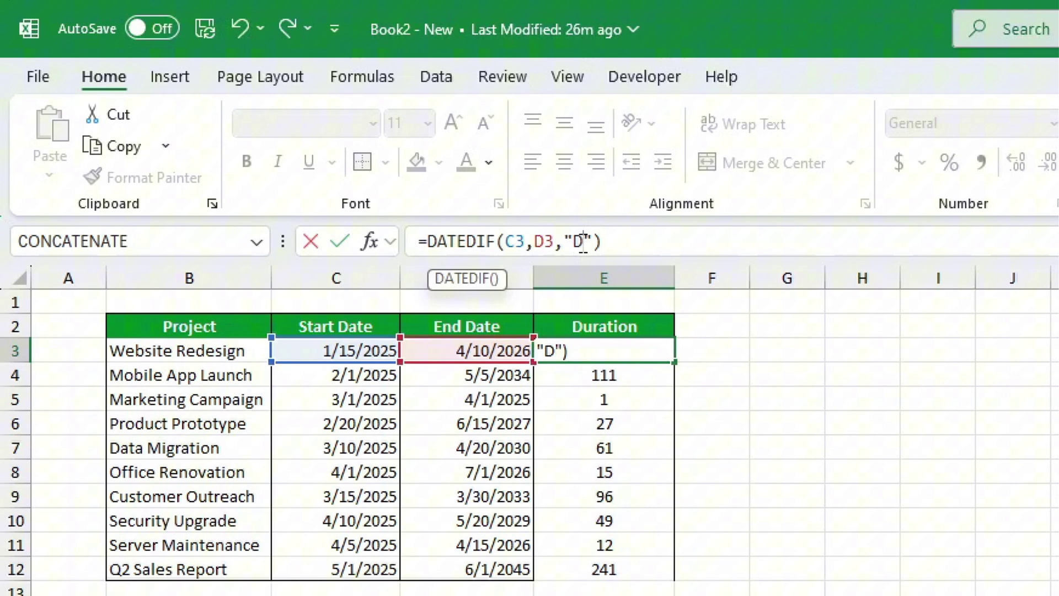
key("Return")
left_click(640, 350)
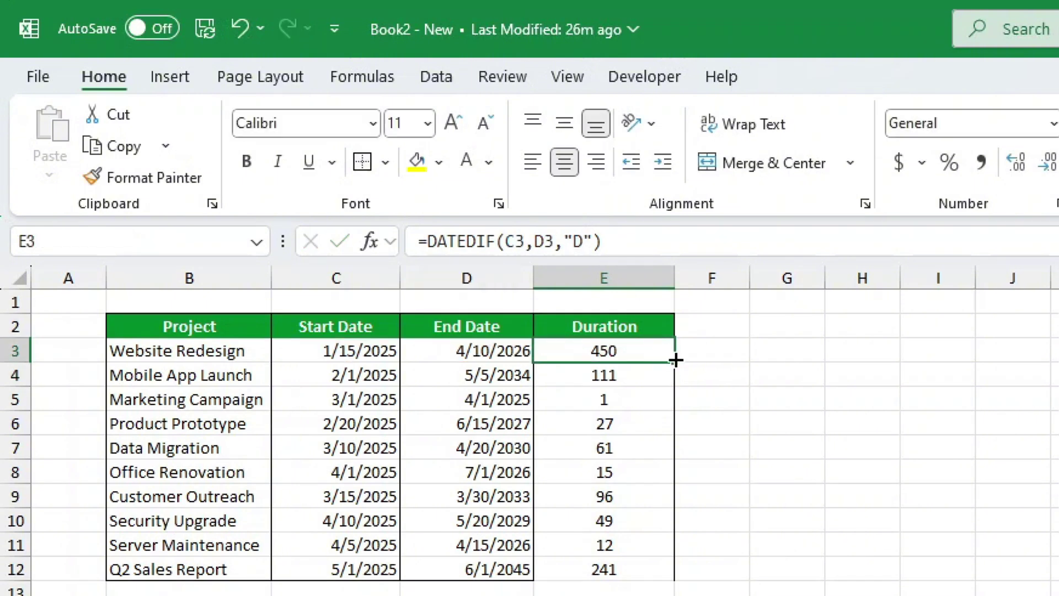
double_click(674, 362)
left_click(1056, 593)
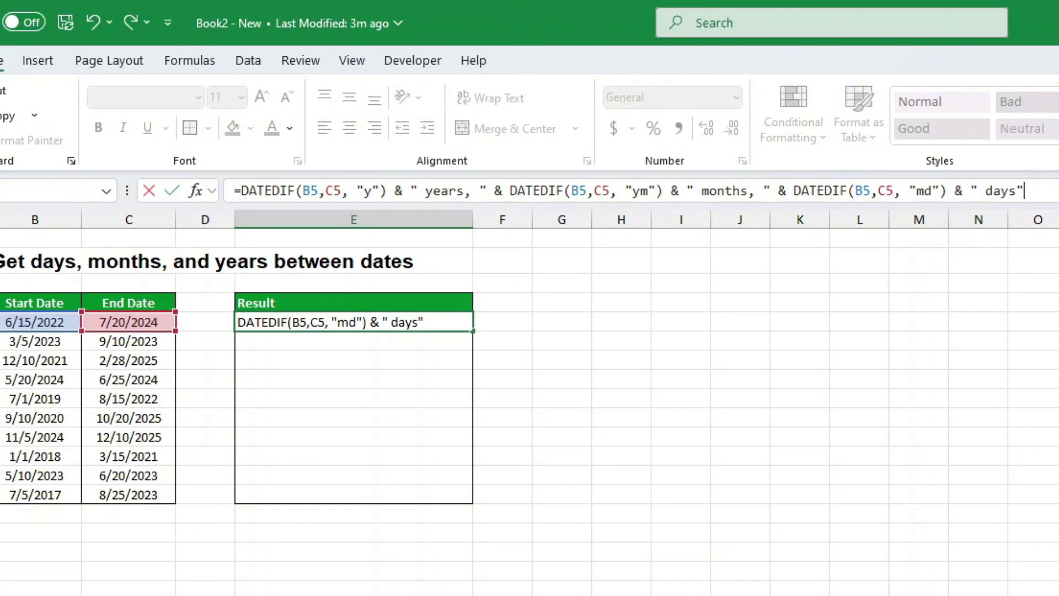
- Commit the combined "y", "ym", "md" DATEDIF formula in E5, showing "2 years, 1 months, 5 days"
key("Return")
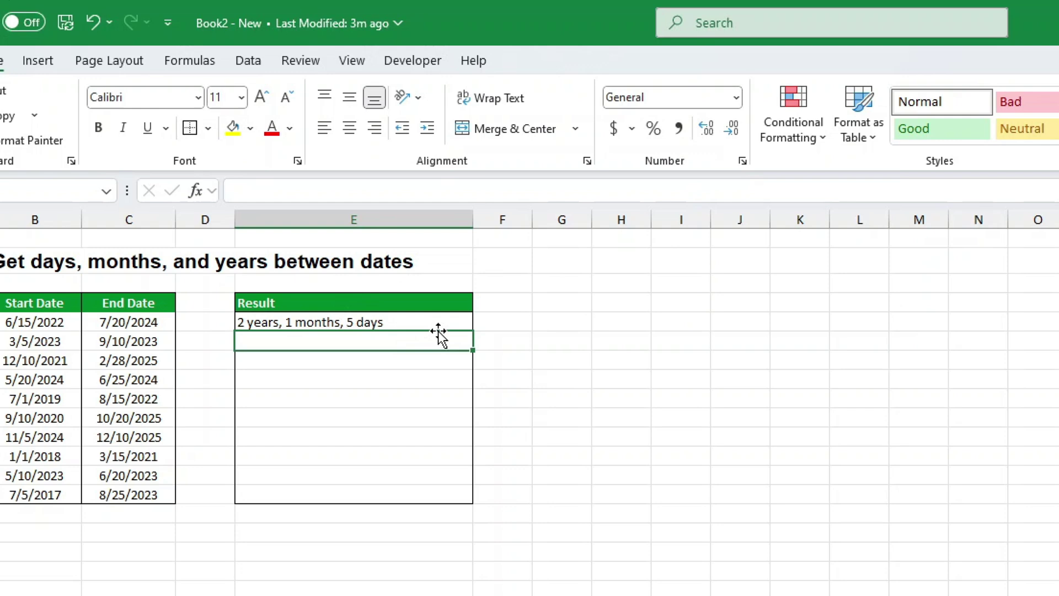
- Open the first start date in B5 for editing
left_click(62, 323)
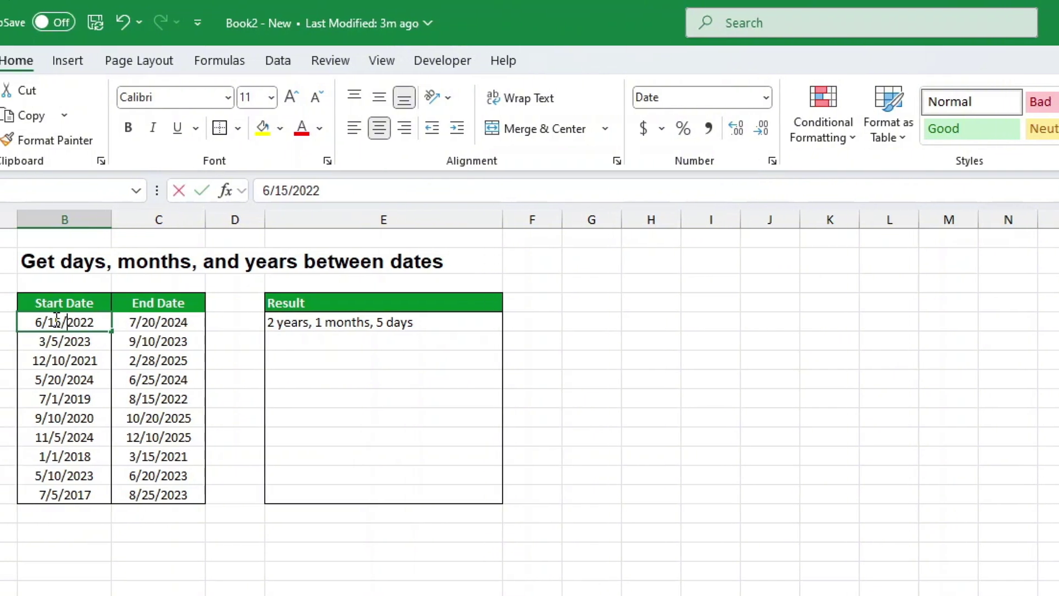
double_click(36, 322)
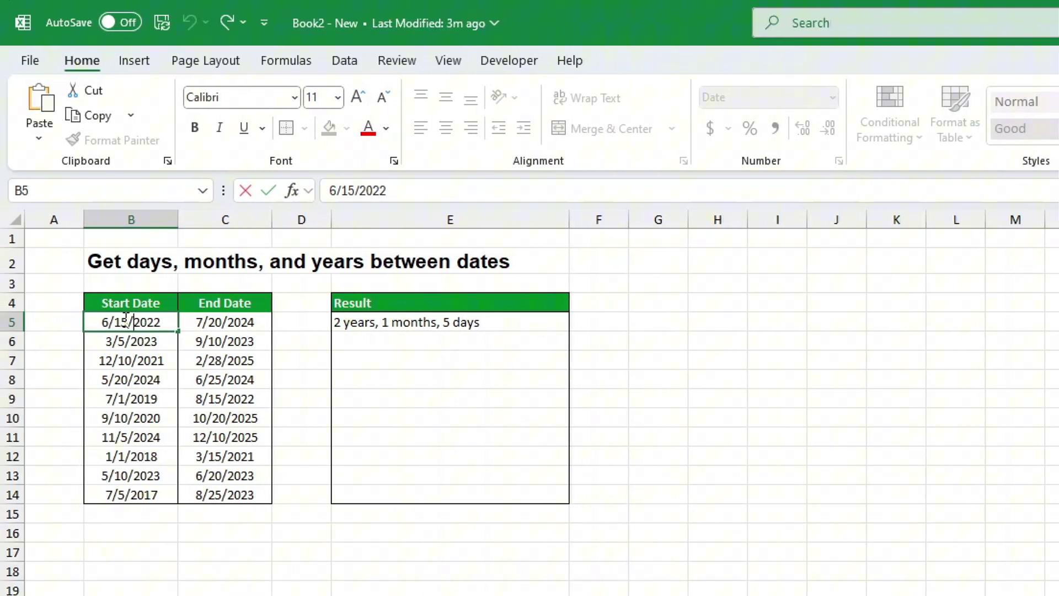